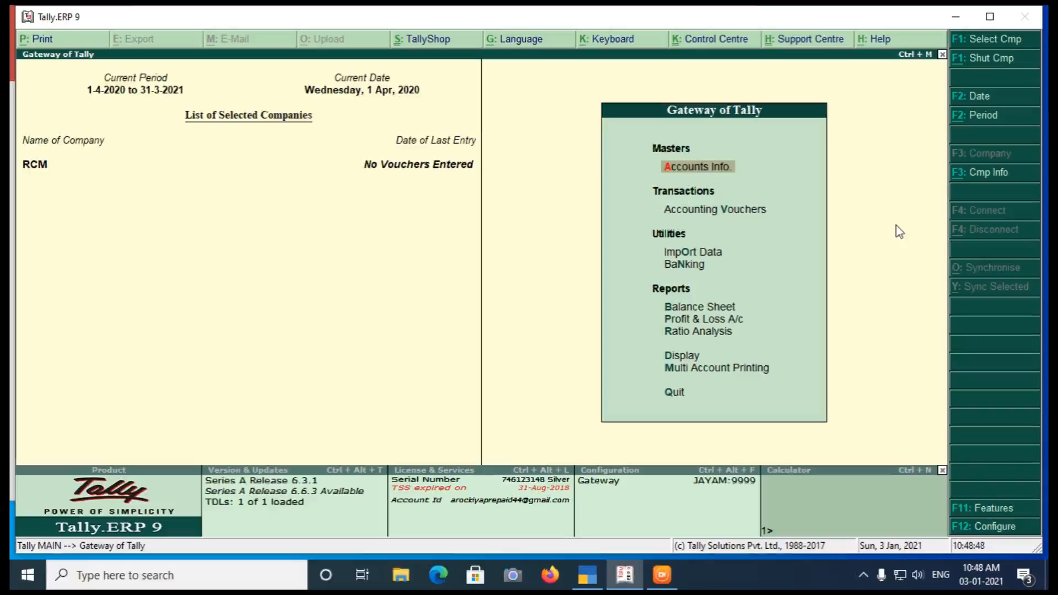
- Create a ledger named UR Dealer under Sundry Creditors and save it
key("Return")
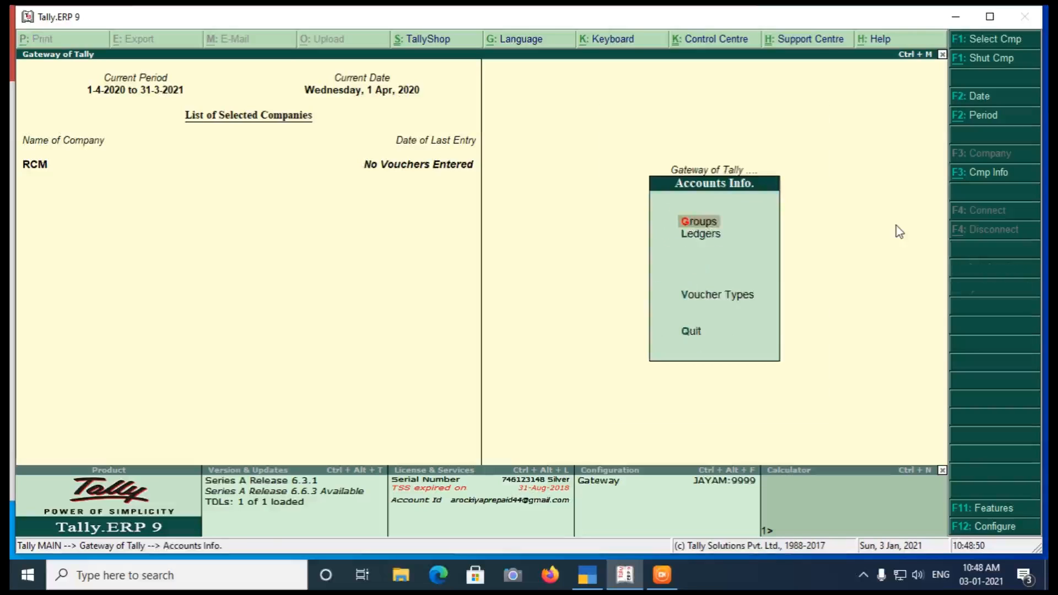
key("Down")
key("Return")
key("Return")
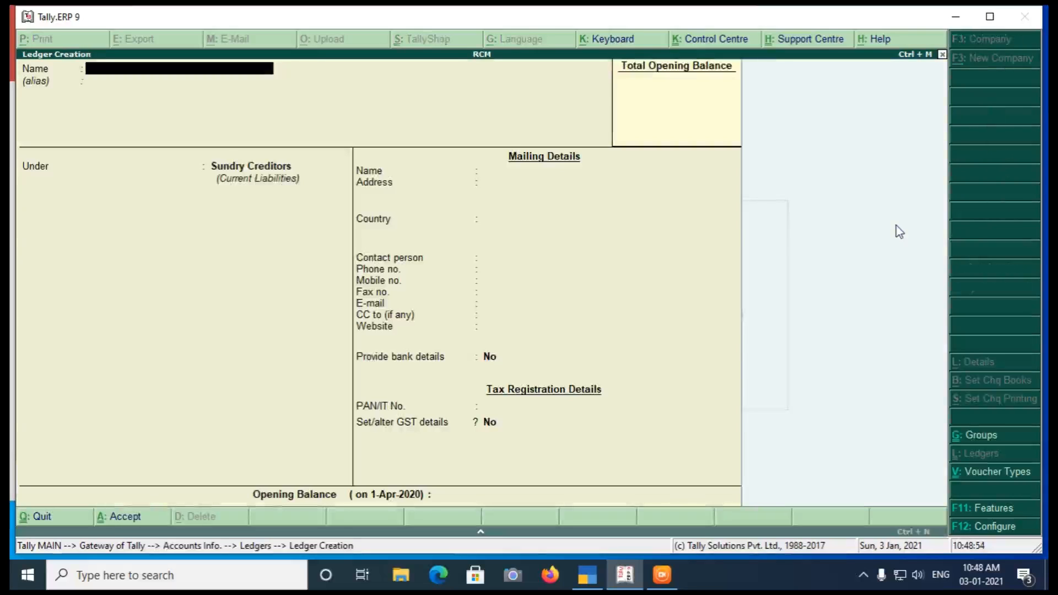
type("U")
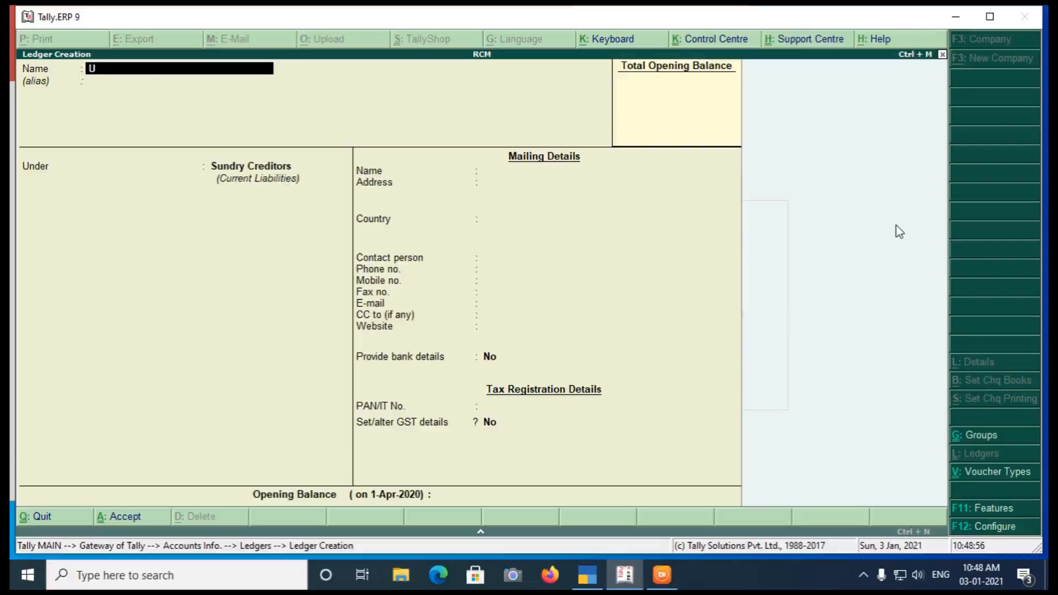
type("R Dealer")
key("Return")
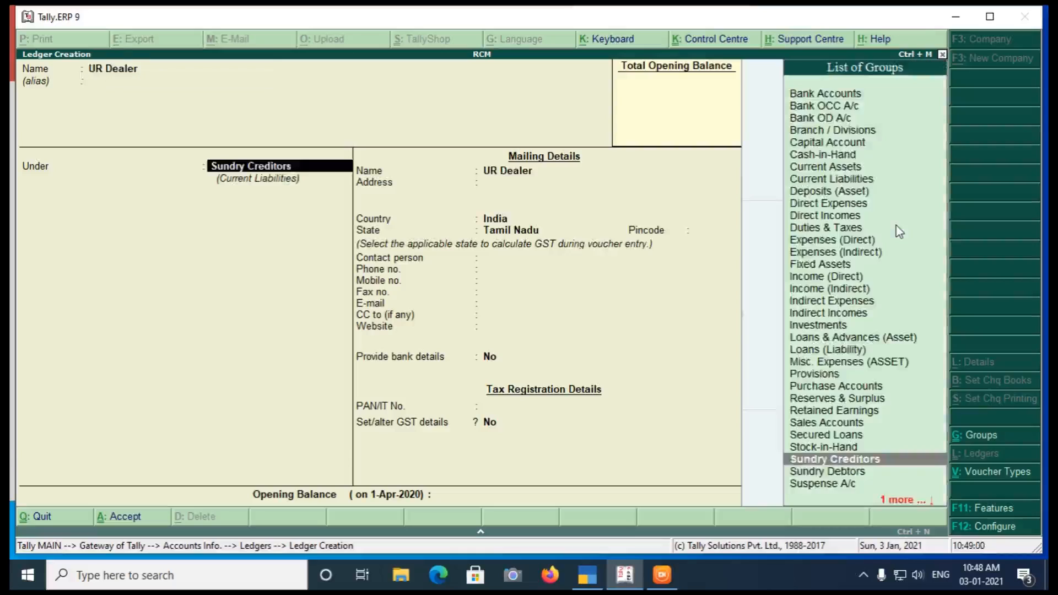
key("Return")
key("ctrl+a")
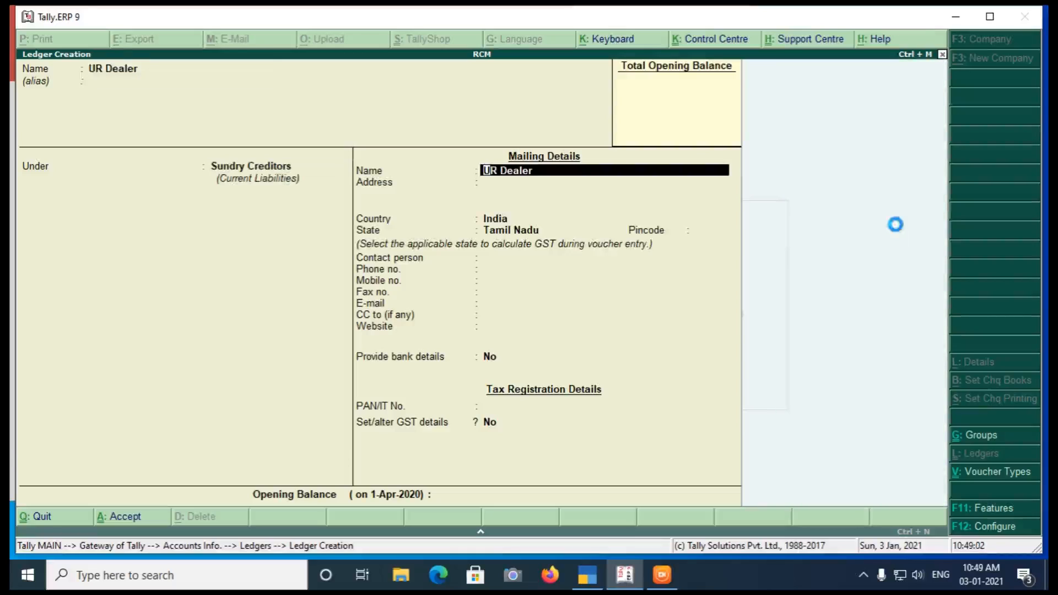
- Open the company's GST details from the statutory features and save them with tax liability on reverse charge set to Yes
key("F11")
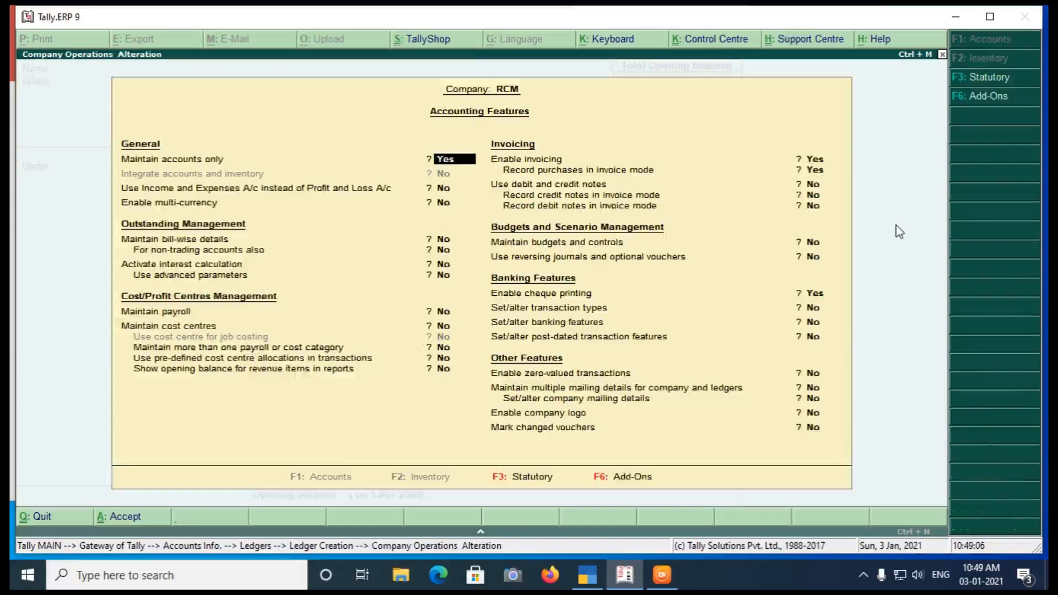
key("F3")
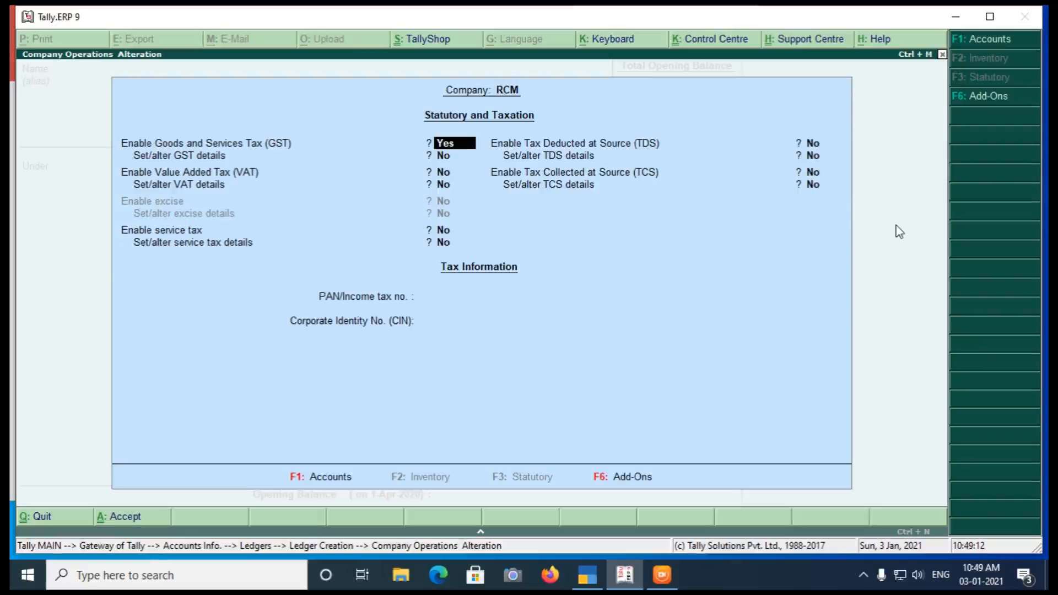
key("Return")
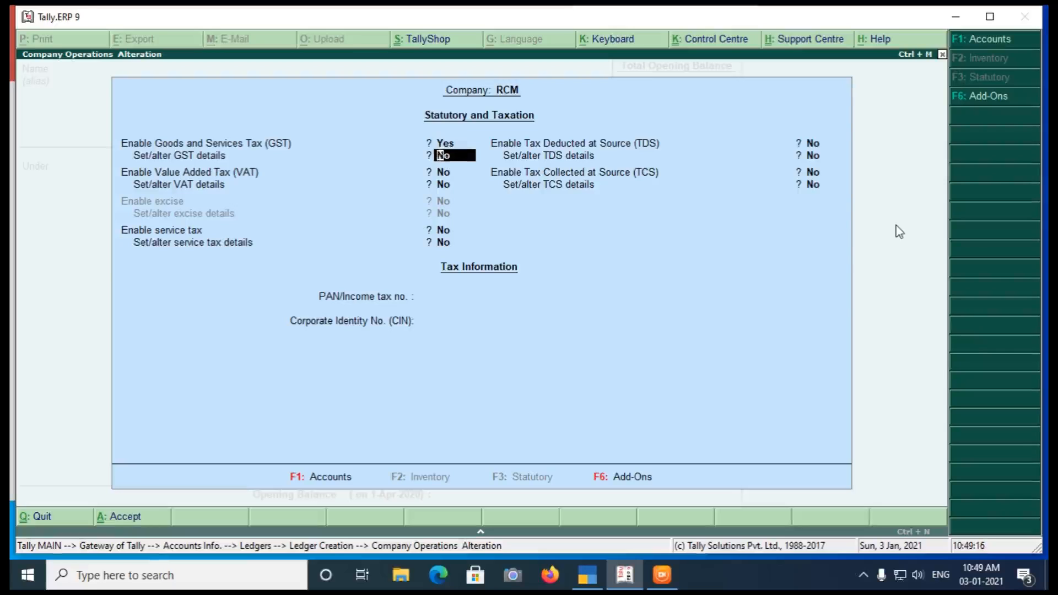
key("y")
key("Return")
key("Return")
key("Return")
key("Return")
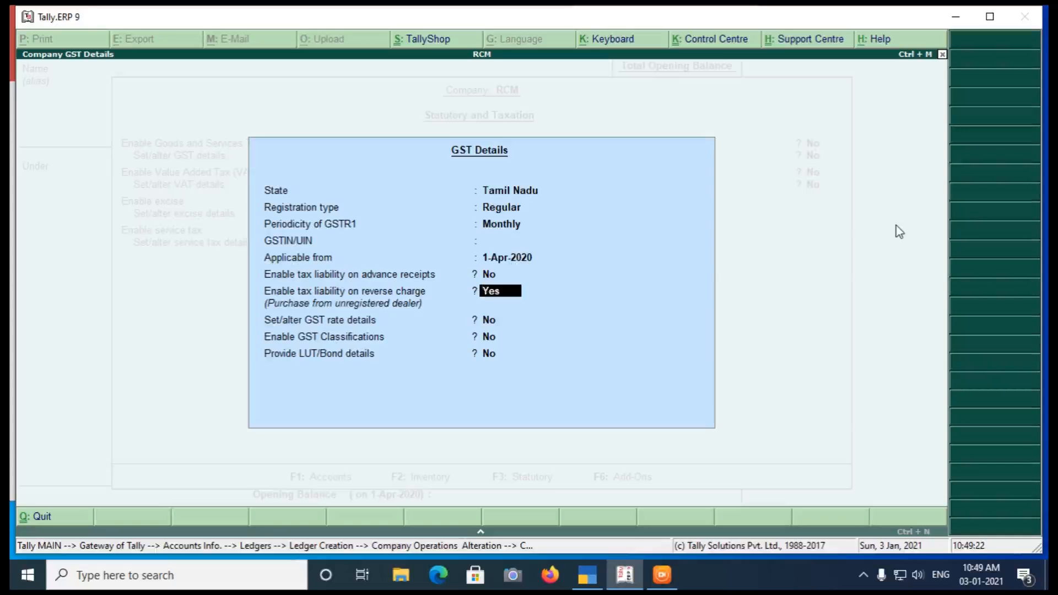
key("Return")
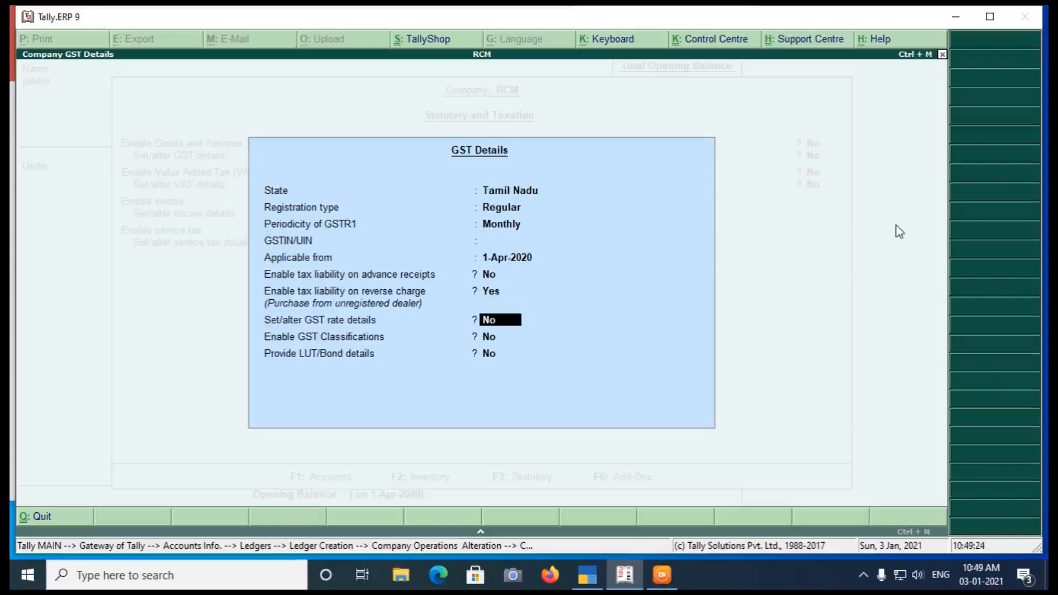
key("Return")
key("Return")
key("Return")
key("Return")
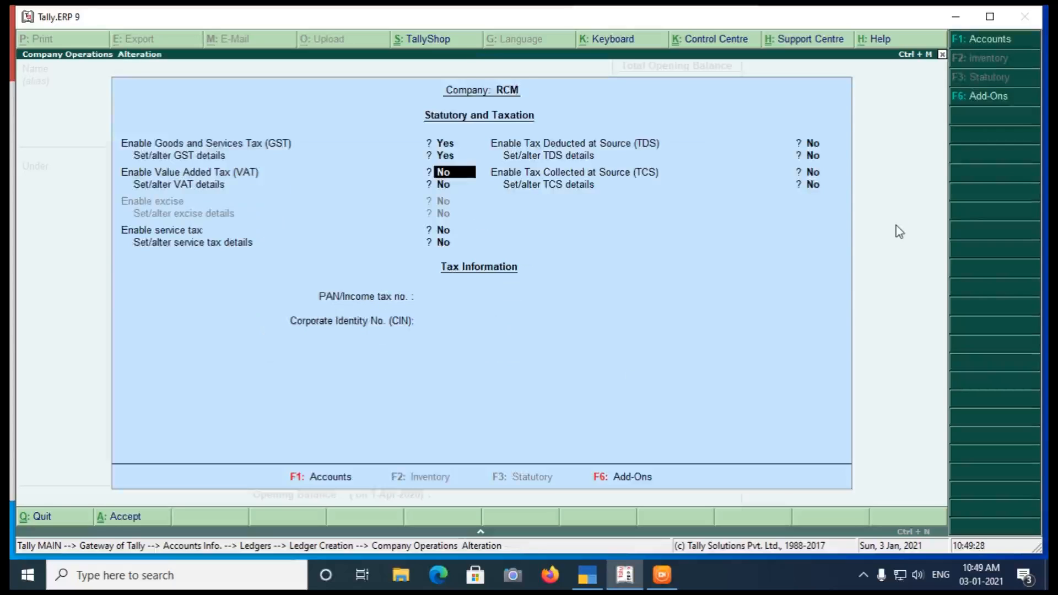
key("ctrl+a")
key("Escape")
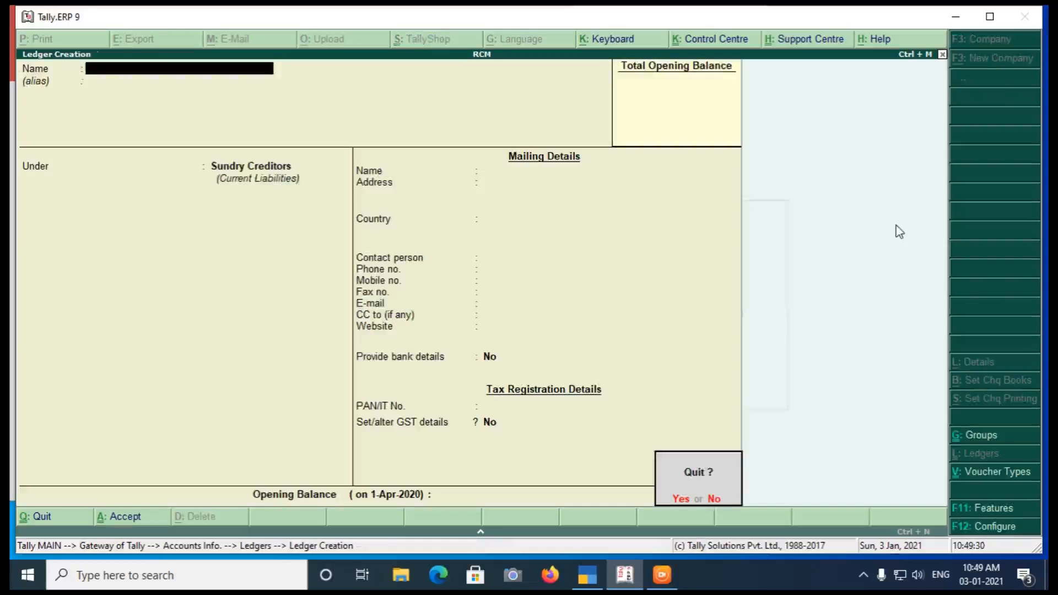
type("n")
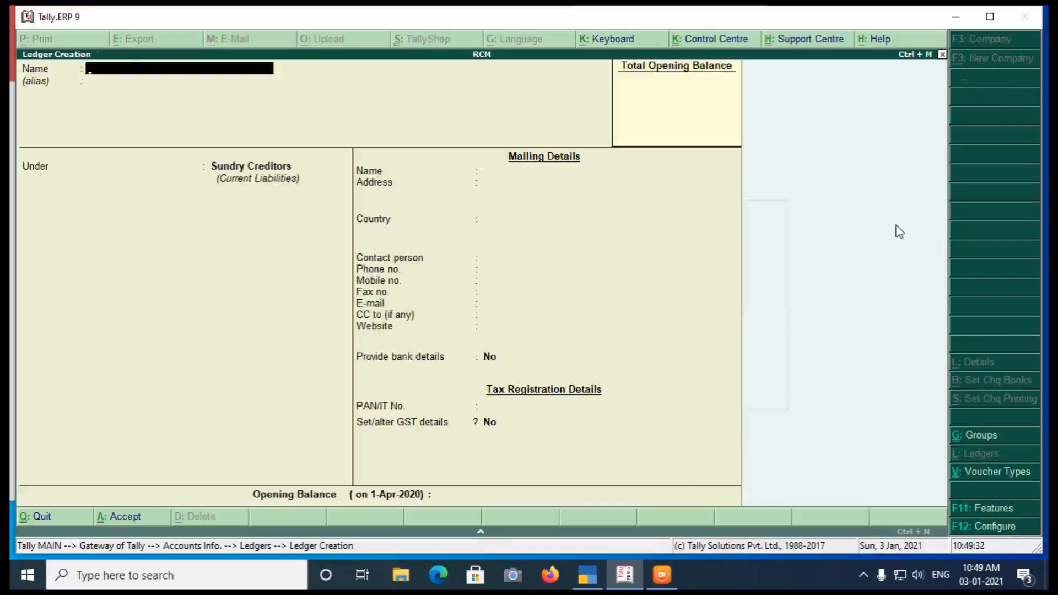
type("Purchase RCM URD")
- Name the new ledger Purchase RCM URD and place it under Purchase Accounts
key("Return")
key("Return")
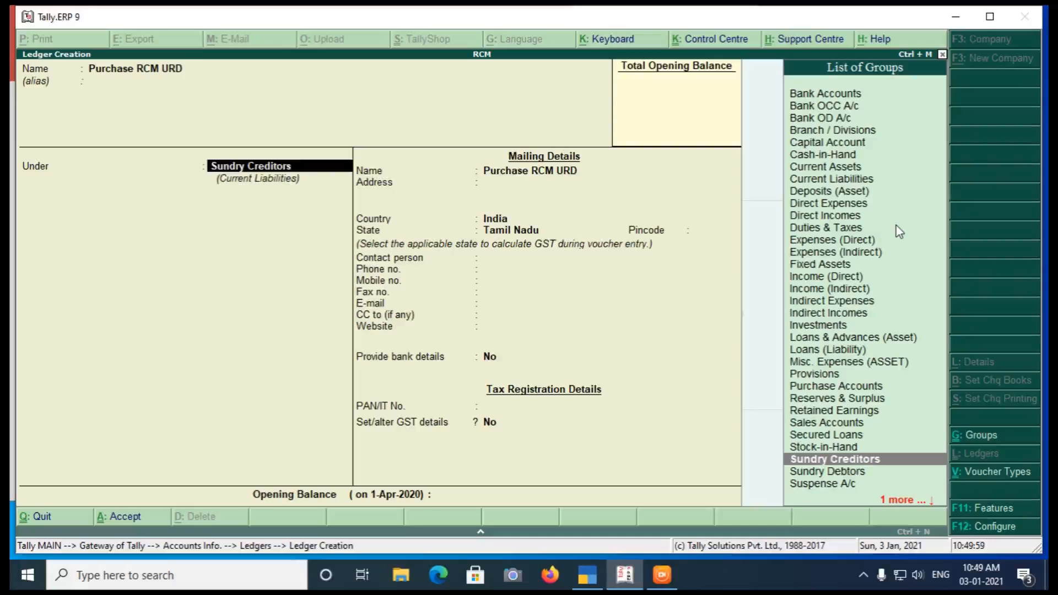
type("Pu")
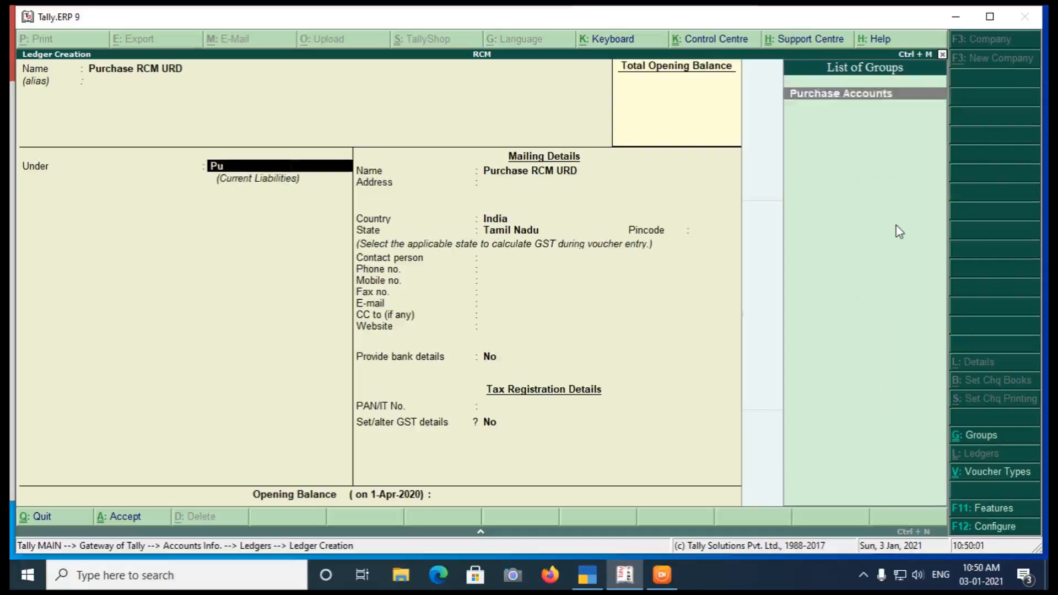
key("Return")
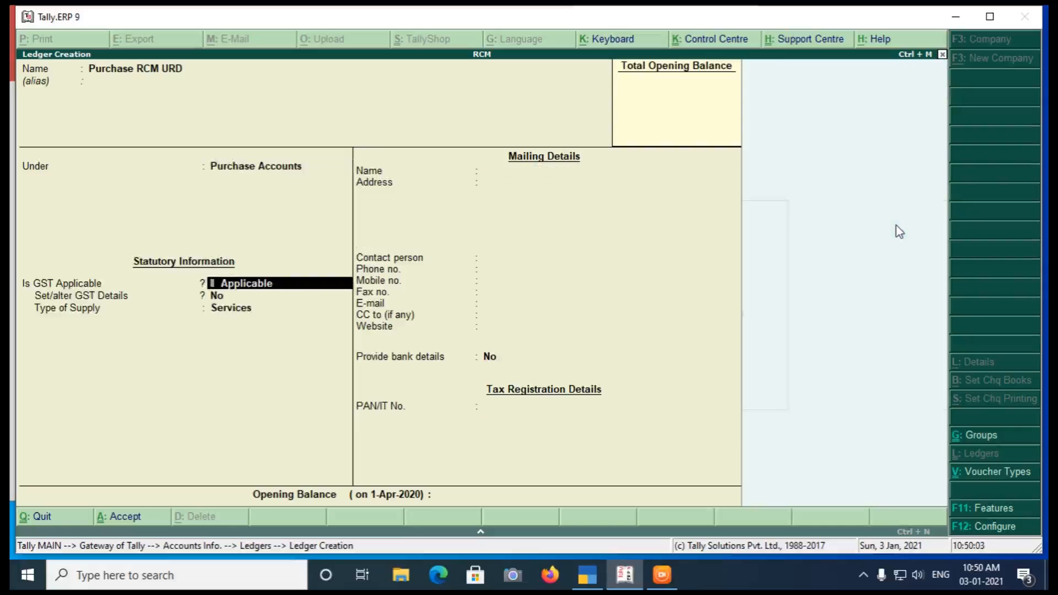
- Enable the ledger's GST details and set the nature of transaction to Purchase From Unregistered Dealer - Taxable
key("Return")
key("y")
key("Return")
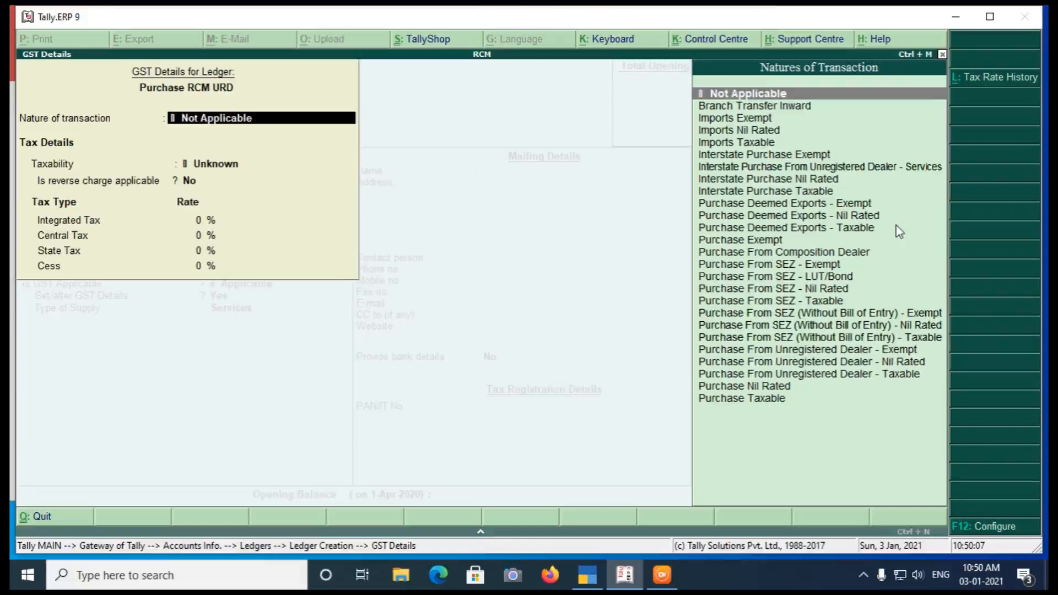
key("Down")
key("Down")
key("Down")
key("Down")
key("Down")
key("Down")
key("Down")
key("Down")
key("Down")
key("Down")
key("Down")
key("Down")
key("Down")
key("Down")
key("Down")
key("Down")
key("Down")
key("Down")
key("Down")
key("Down")
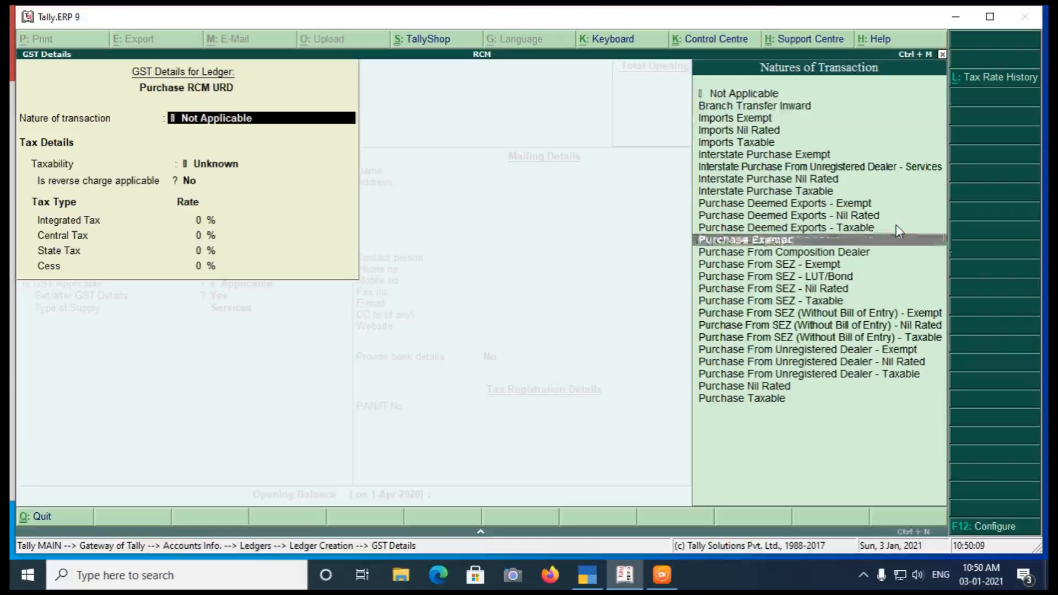
key("Down")
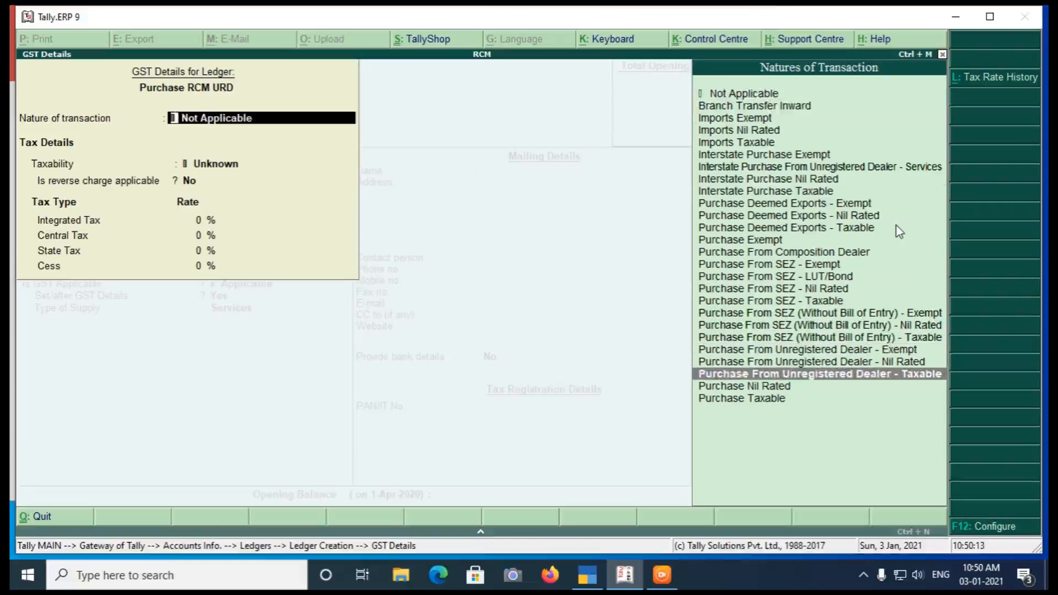
key("Return")
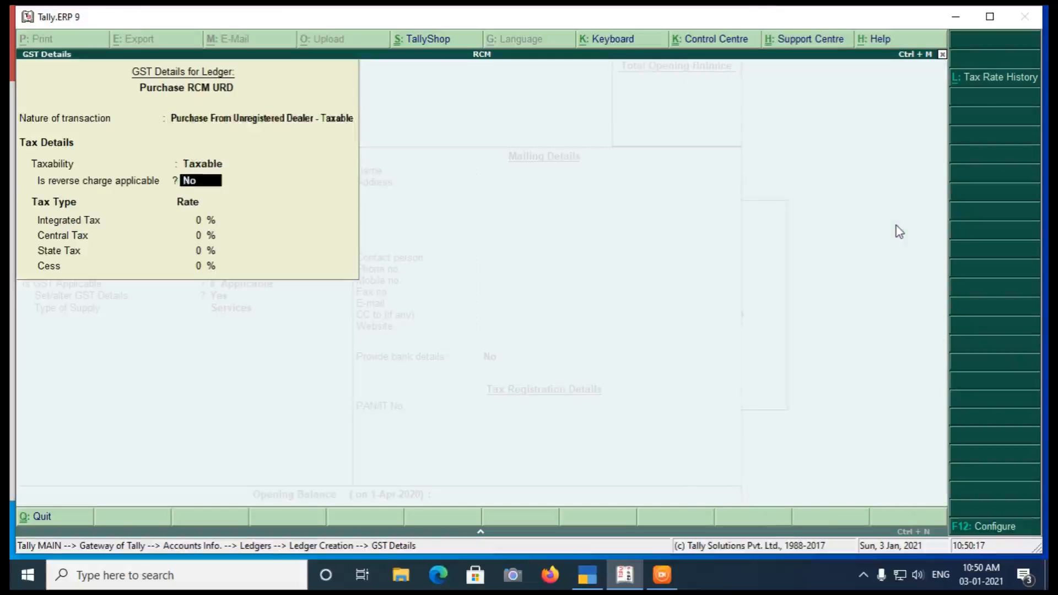
- Mark reverse charge as applicable, set the integrated tax rate to 5%, and save the purchase ledger
type("y5")
key("Return")
key("Return")
key("Return")
key("Return")
key("Up")
key("Return")
key("Return")
key("Return")
key("Return")
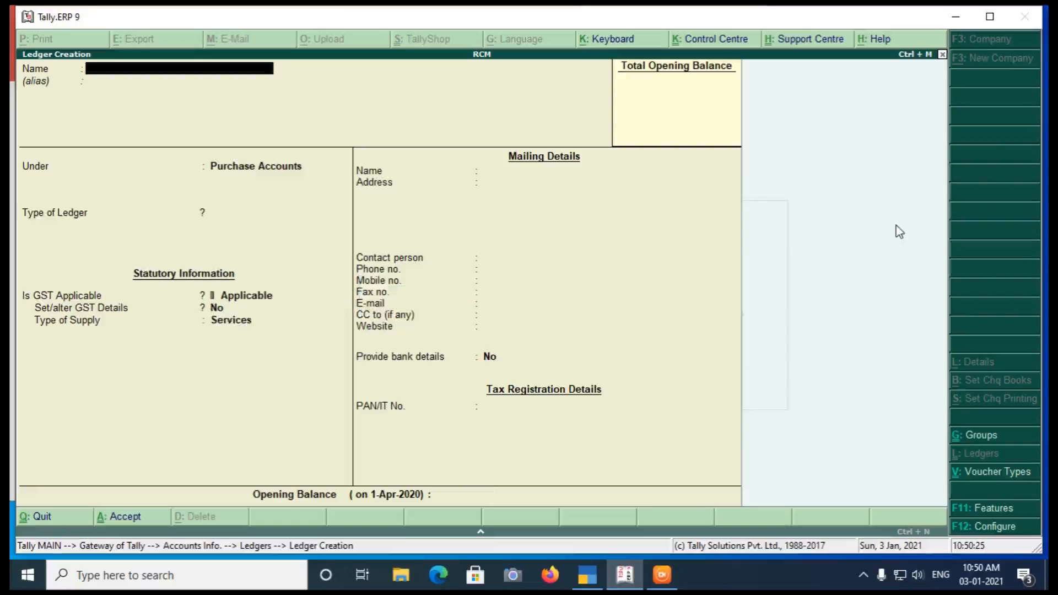
key("Escape")
key("Escape")
key("Return")
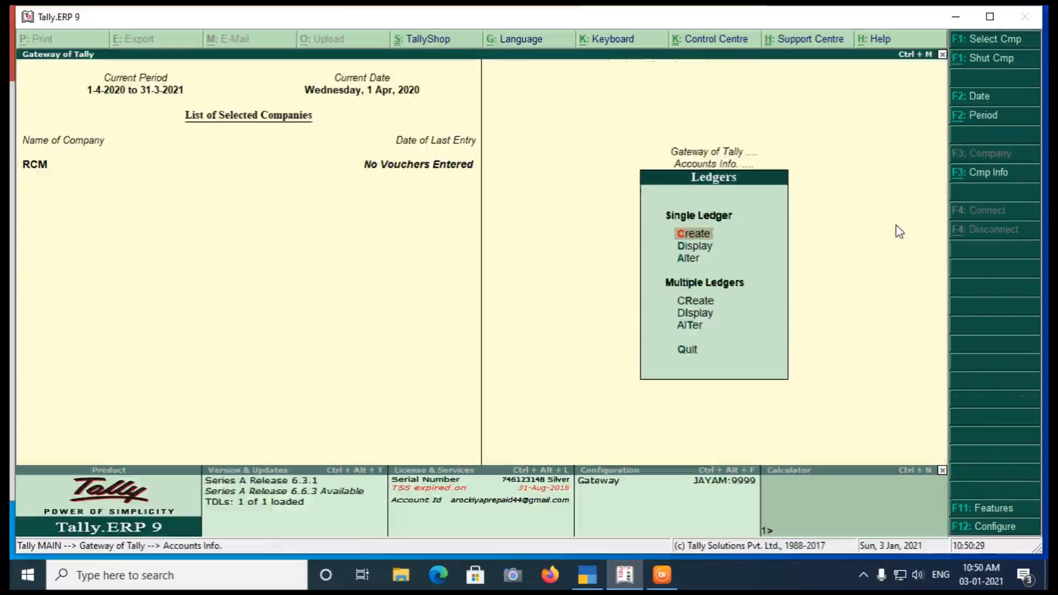
key("Return")
type("CGS")
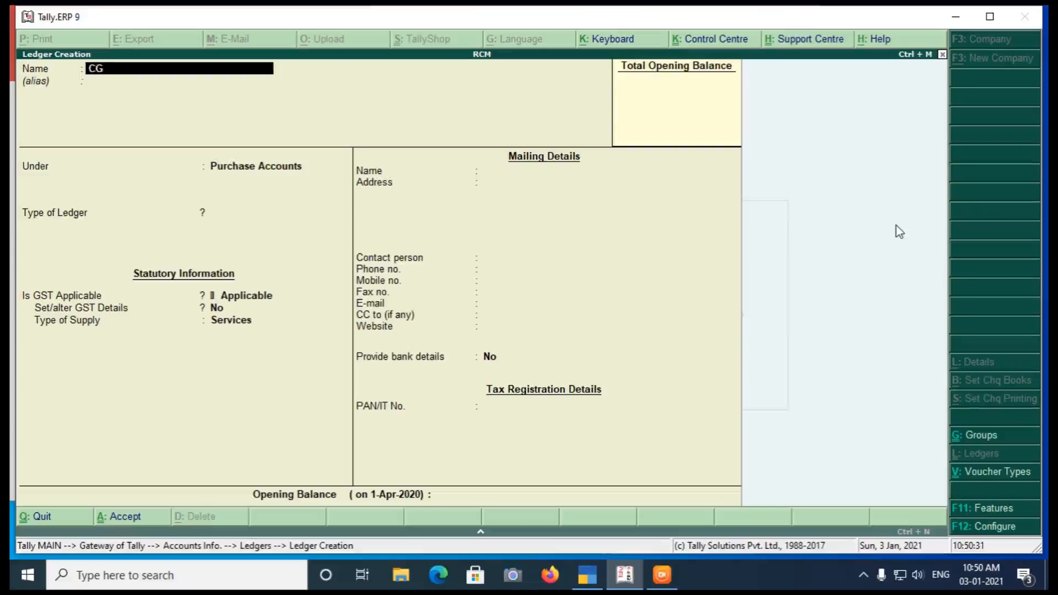
key("BackSpace")
key("BackSpace")
key("BackSpace")
key("Escape")
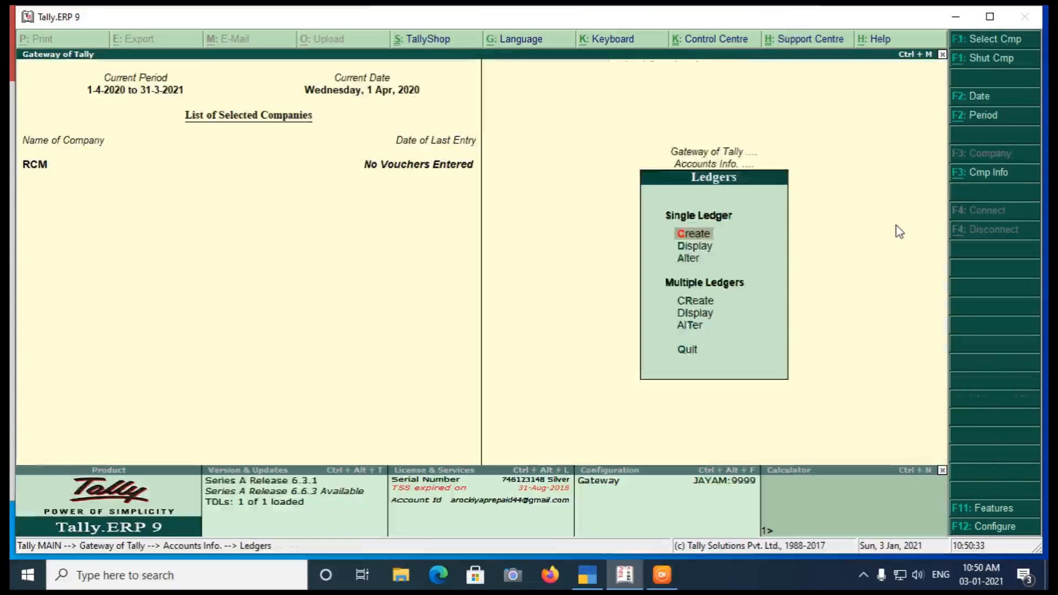
- Start a purchase voucher with supplier invoice number 1 dated 1-Apr-2020 and UR Dealer as the party account
key("Escape")
key("Escape")
key("Down")
key("Return")
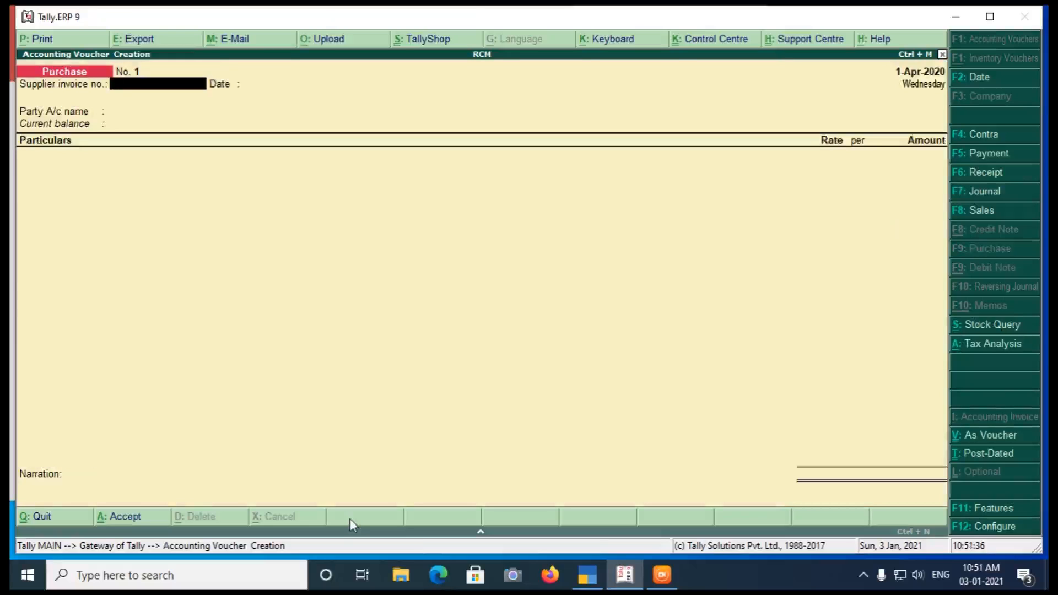
type("1")
key("Return")
key("Return")
key("Down")
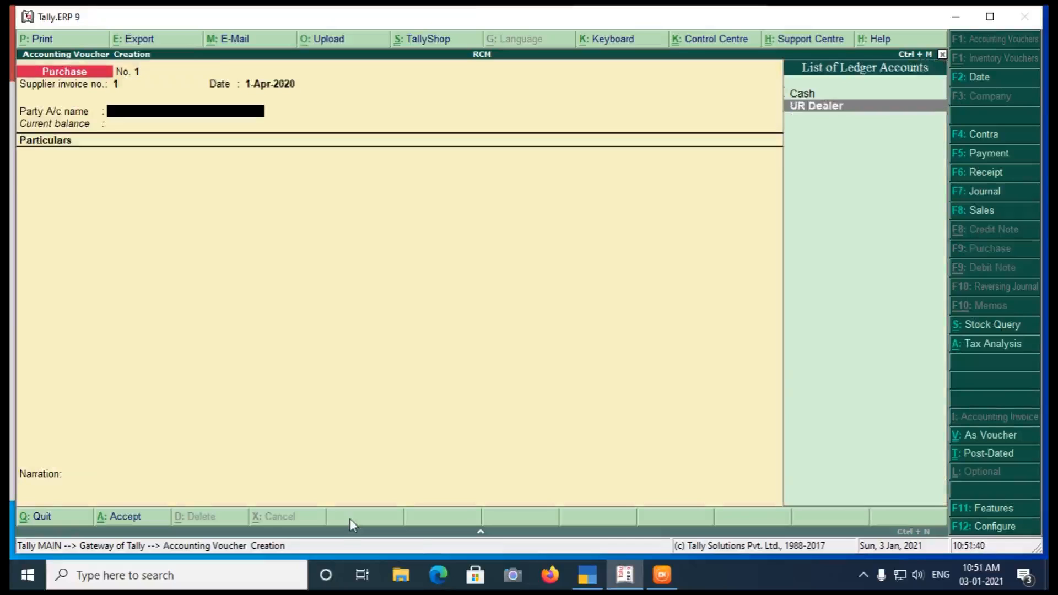
key("Return")
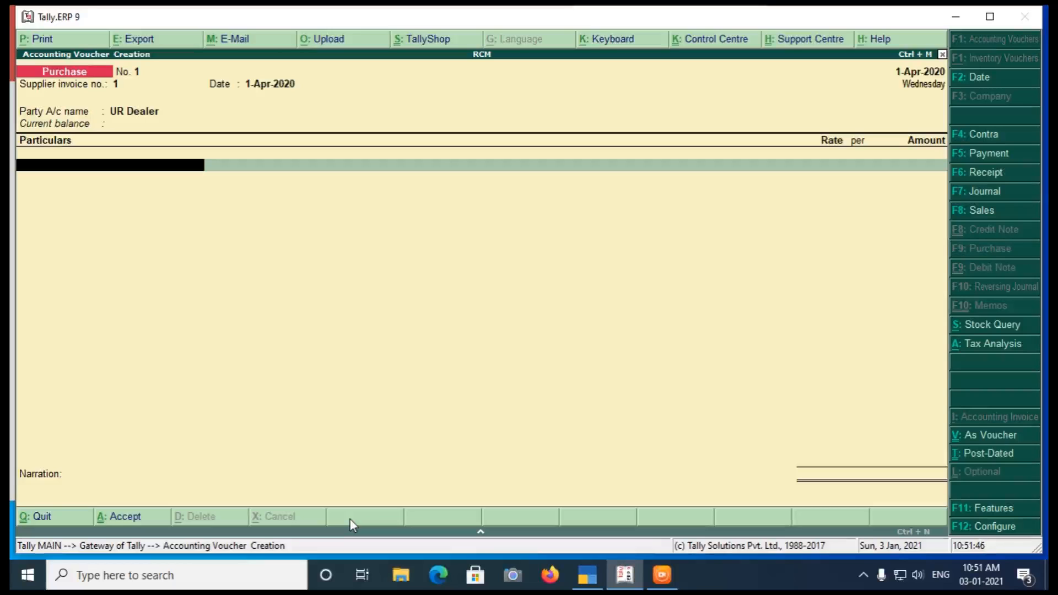
- Add the Purchase RCM URD ledger to the voucher with an amount of 10000
key("space")
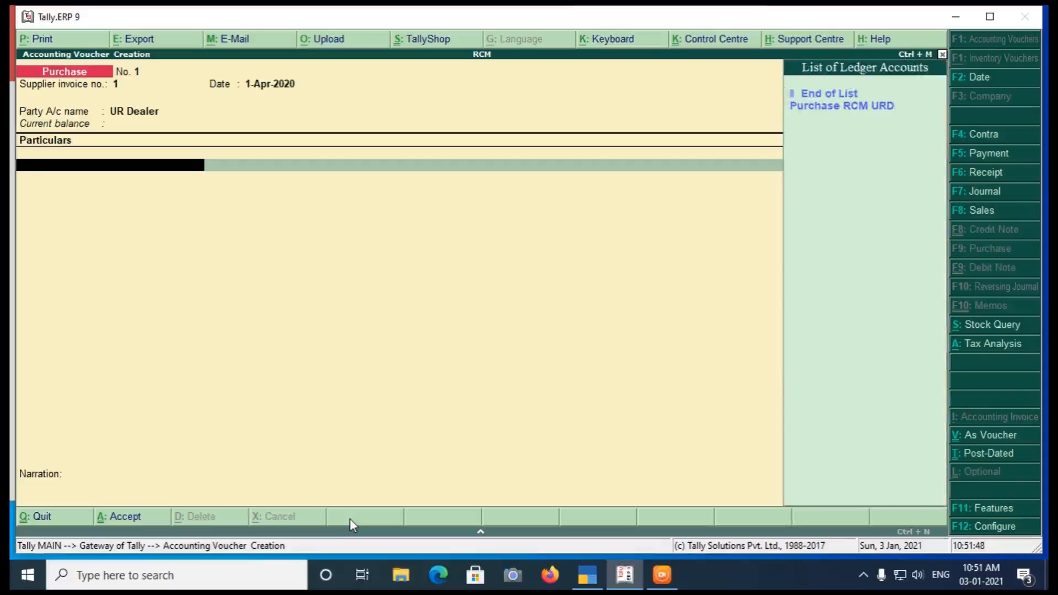
key("Return")
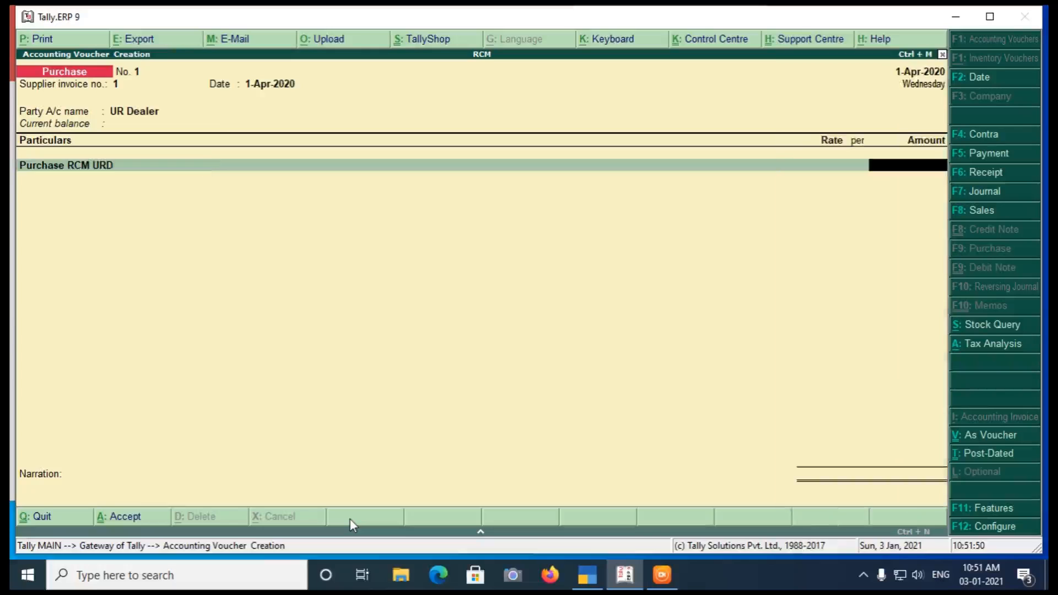
type("10000")
key("Return")
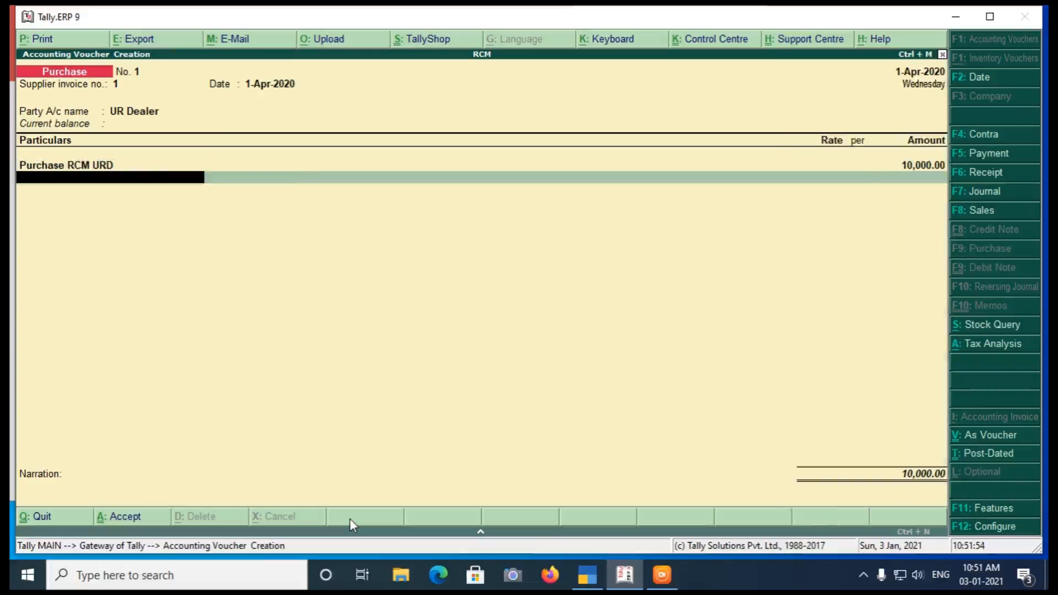
- Check the voucher's tax analysis, return to the entry and save the purchase voucher
left_click(959, 349)
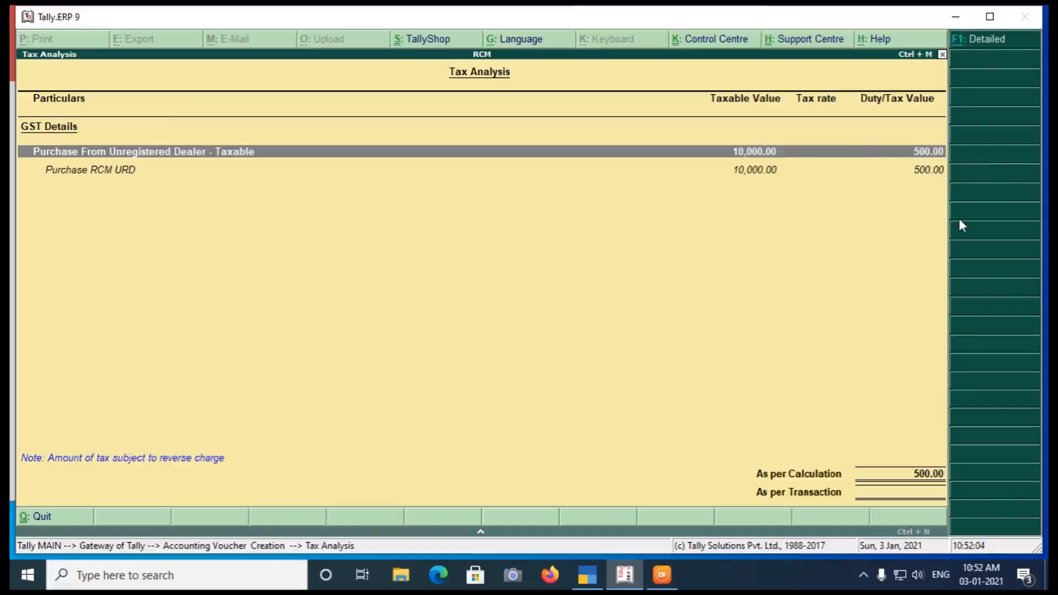
key("Escape")
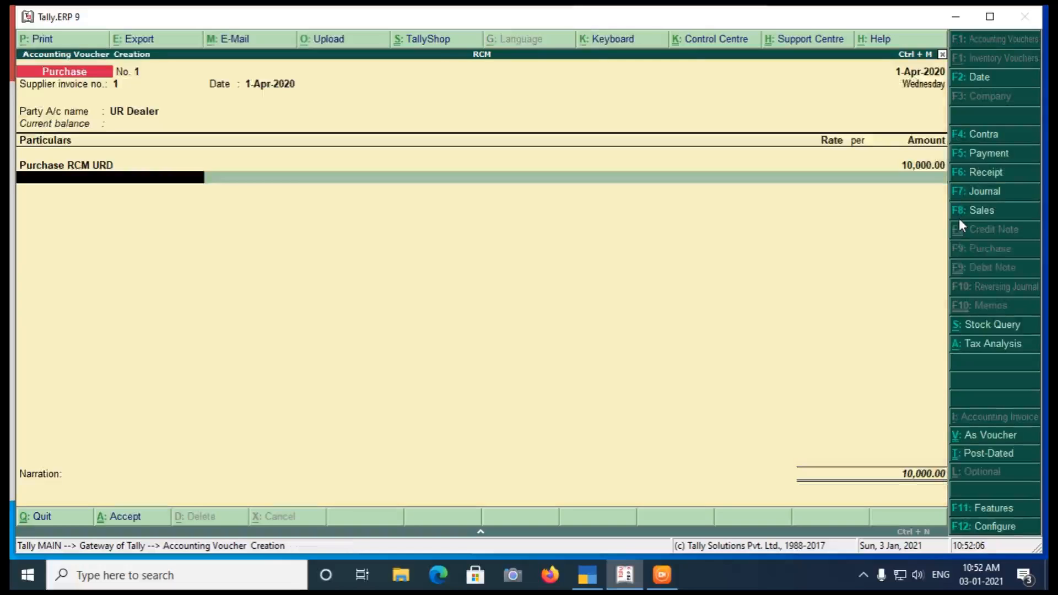
key("Return")
key("y")
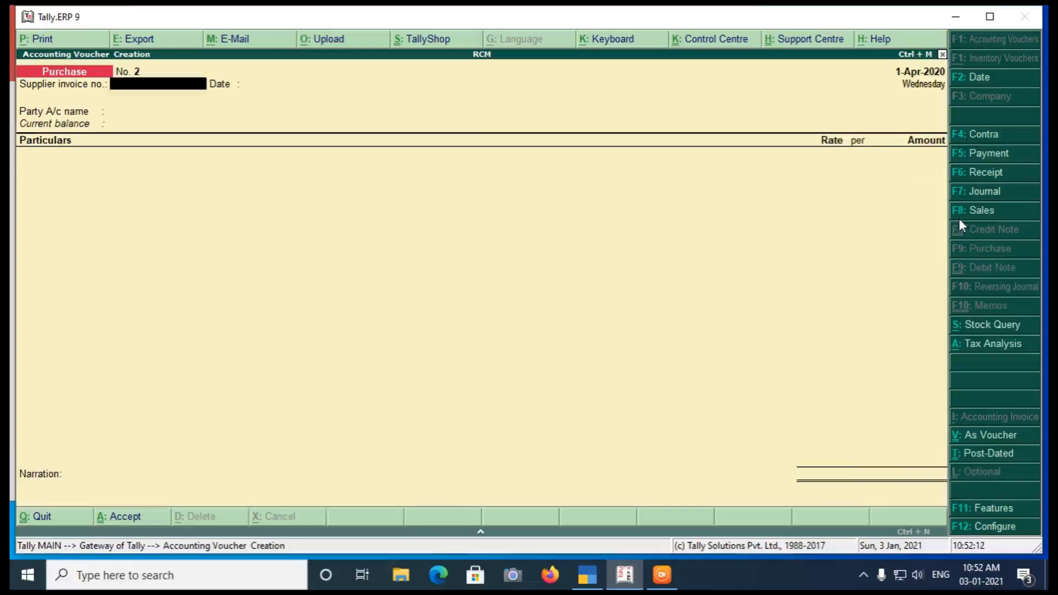
- Leave voucher entry and open the GST section of the statutory reports
key("Escape")
key("y")
key("Down")
key("Down")
key("d")
key("Down")
key("Down")
key("Down")
key("Return")
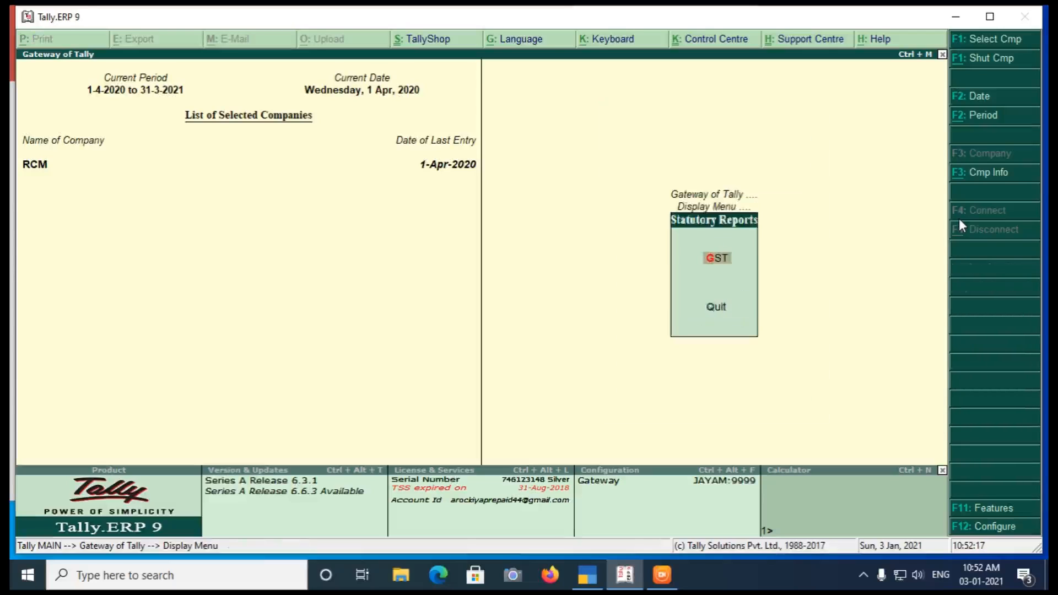
key("Return")
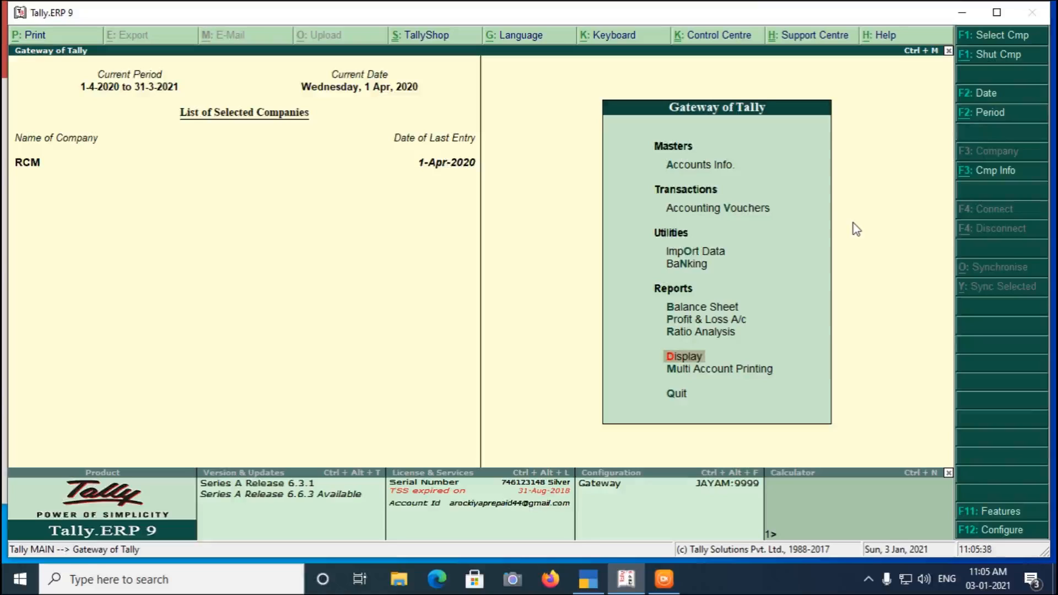
- Open the GSTR-2 return from the GST section of the statutory reports
key("Return")
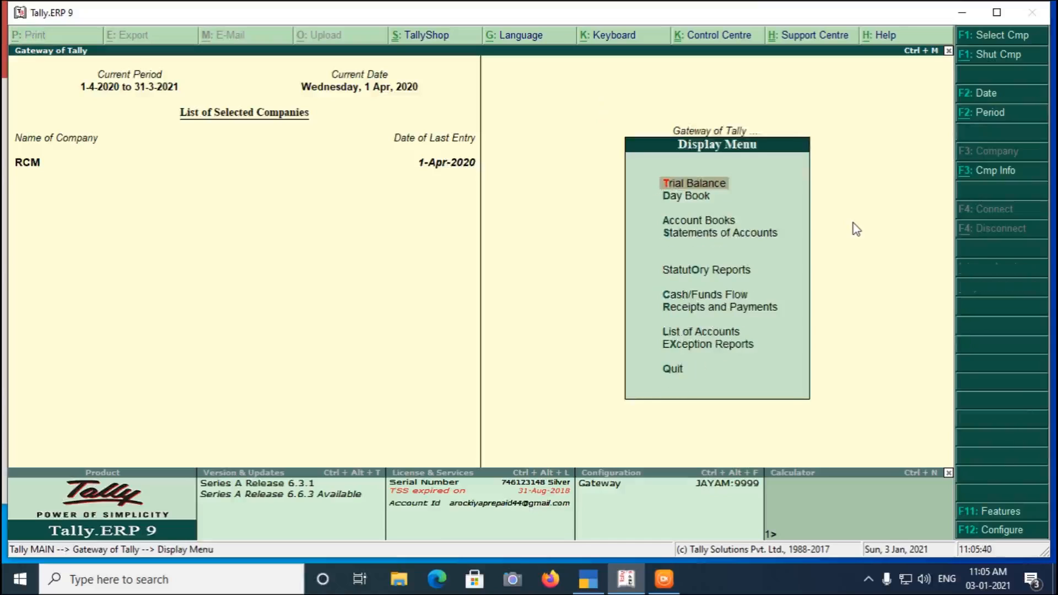
key("Down")
key("Down")
key("Down")
key("Down")
key("Return")
key("Return")
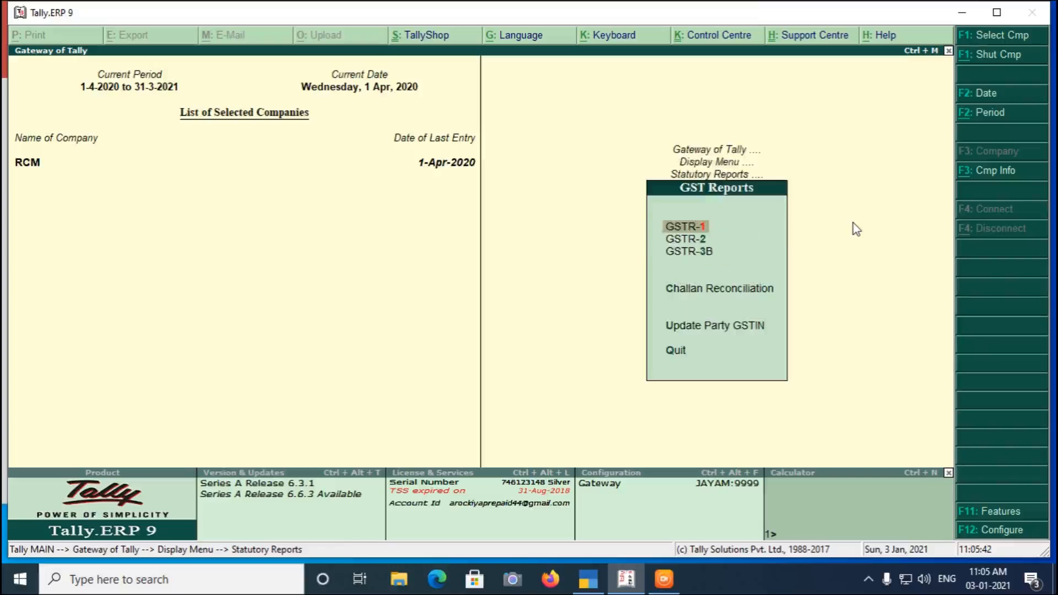
key("Down")
key("Return")
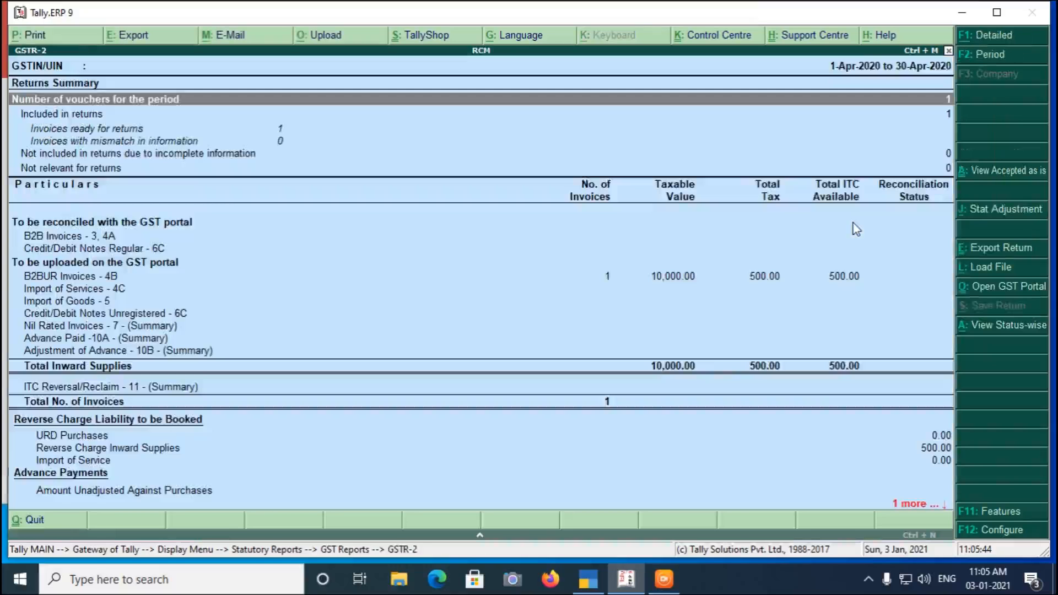
- Review the voucher register behind the B2BUR Invoices - 4B line and return to the GSTR-2 summary
key("Down")
key("Down")
key("Down")
key("Down")
key("Down")
key("Down")
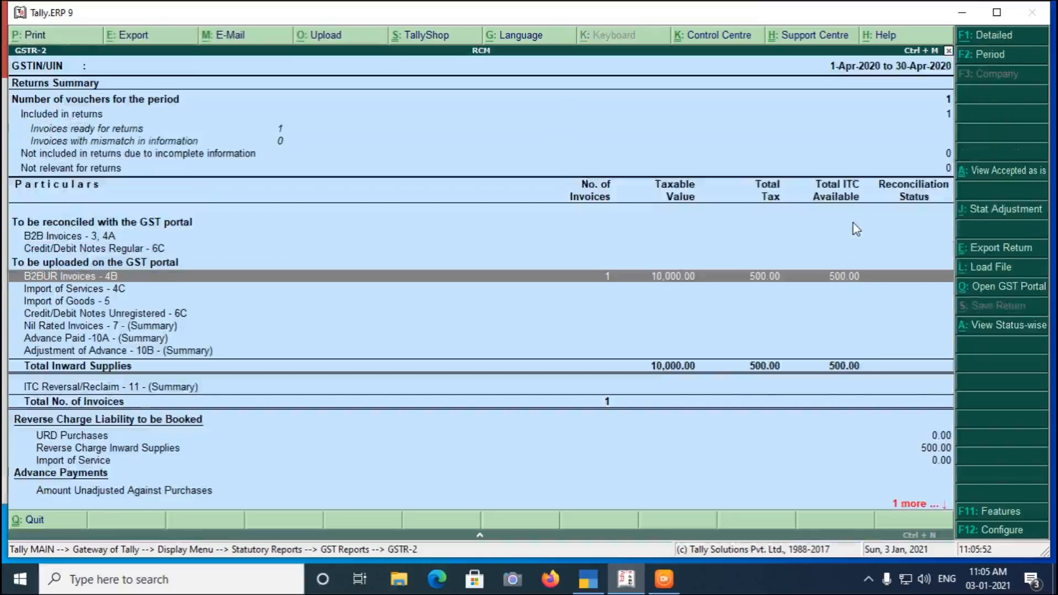
key("Return")
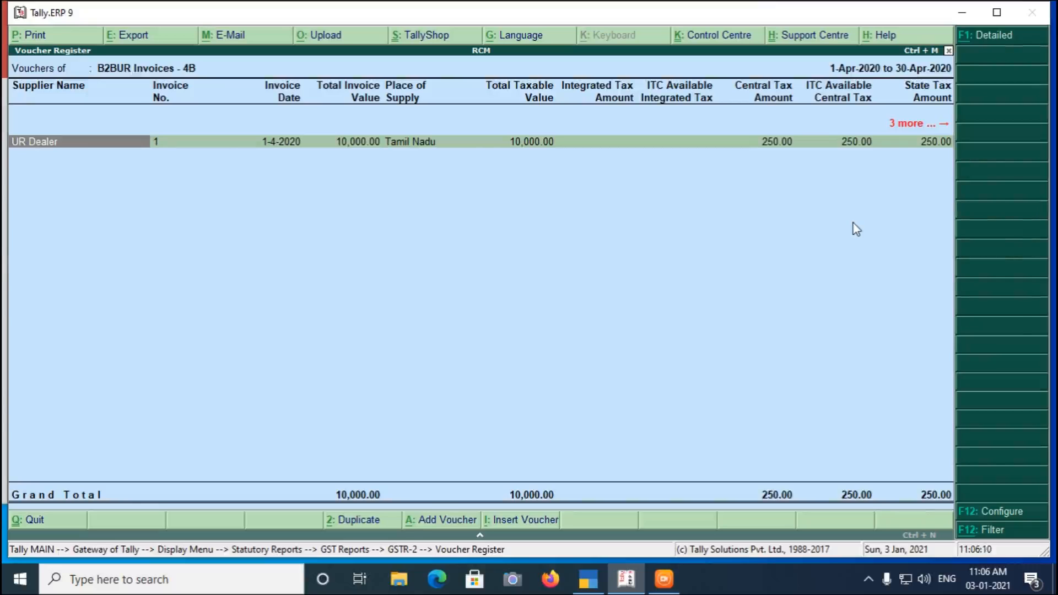
key("Escape")
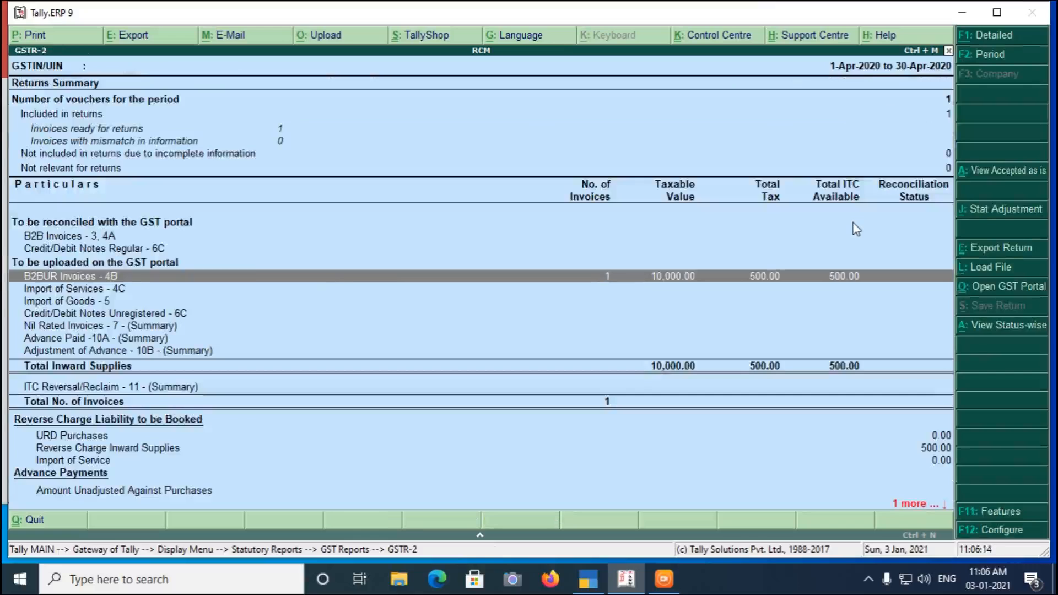
- Open the details of Reverse Charge Inward Supplies under the reverse charge liability to be booked
key("Down")
key("Down")
key("Down")
key("Down")
key("Down")
key("Down")
key("Down")
key("Down")
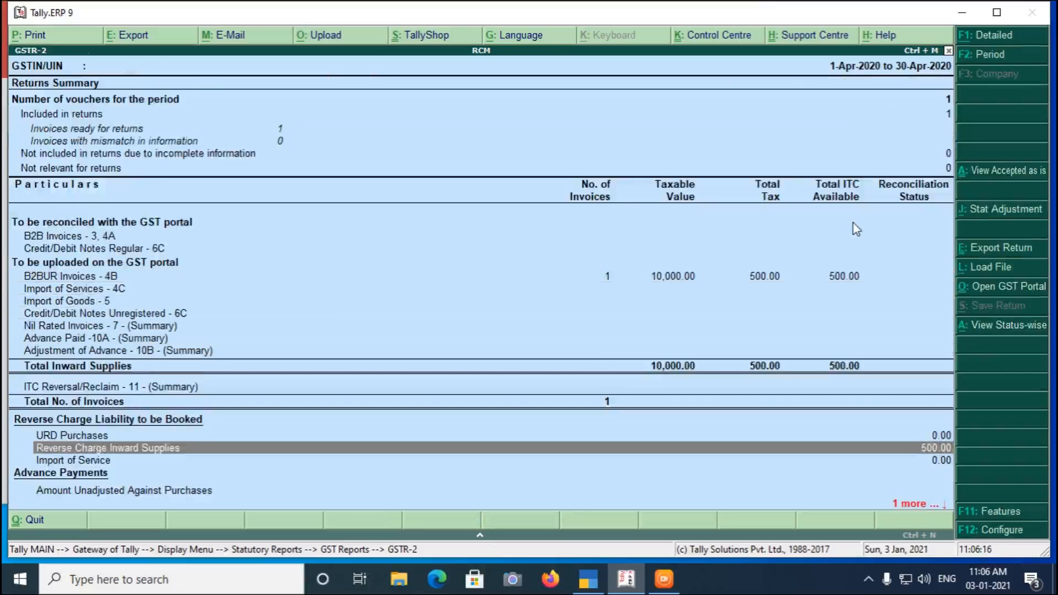
key("Up")
key("Down")
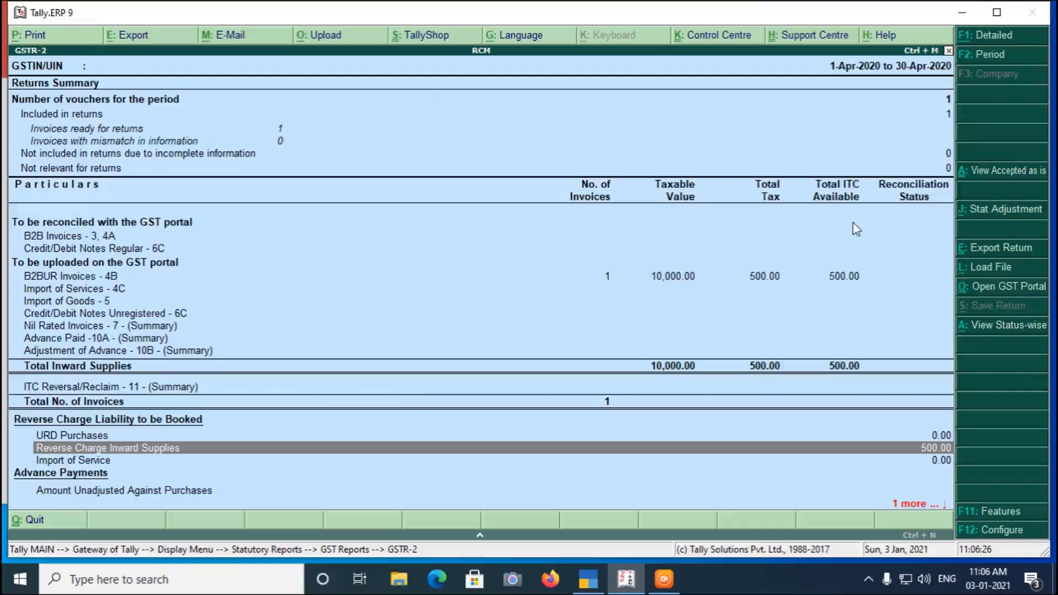
key("Return")
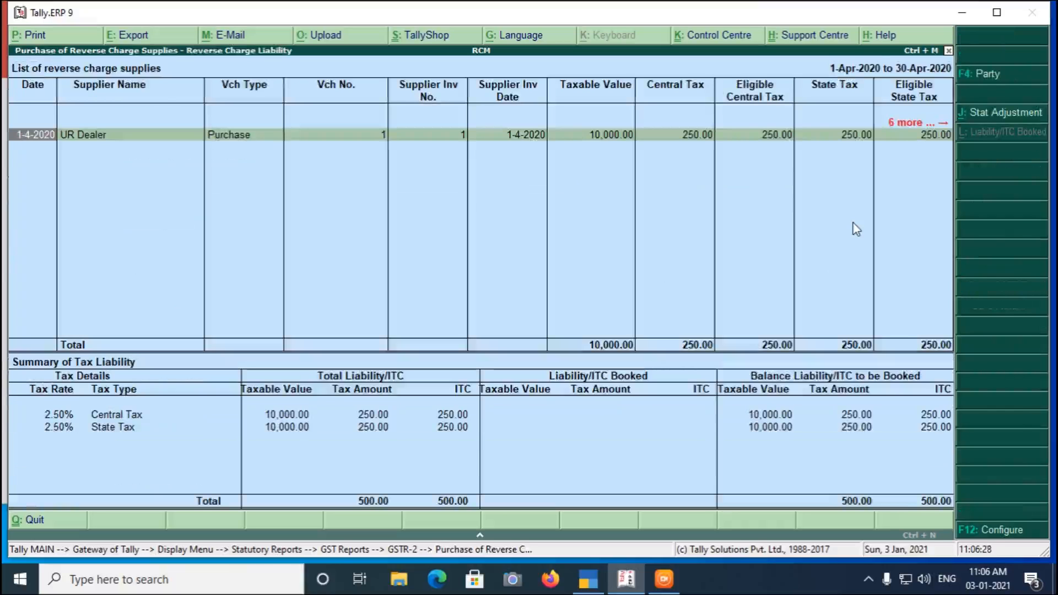